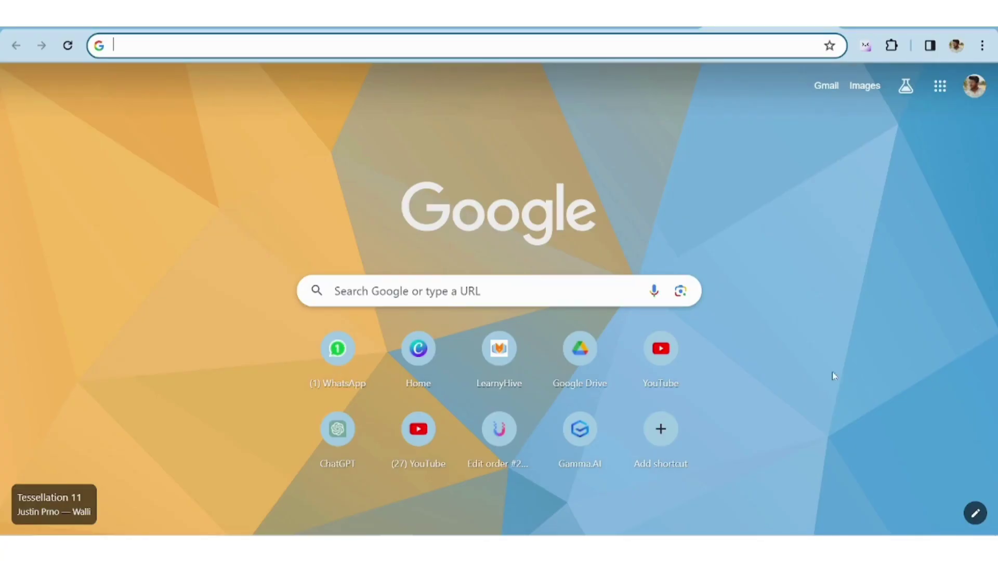
Search Google for 'leonardo ai' and open the official Leonardo.Ai site.
click(480, 291)
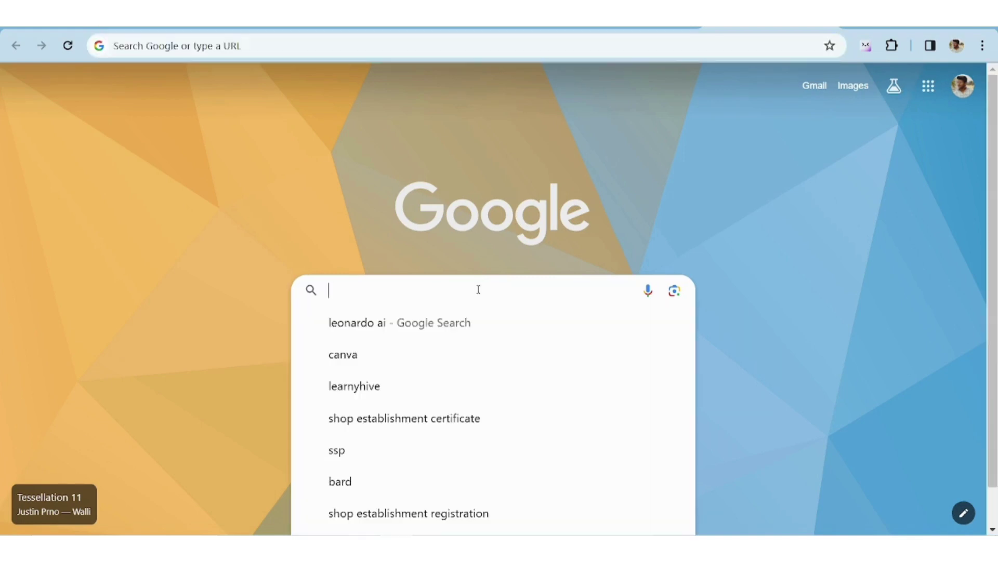
click(458, 326)
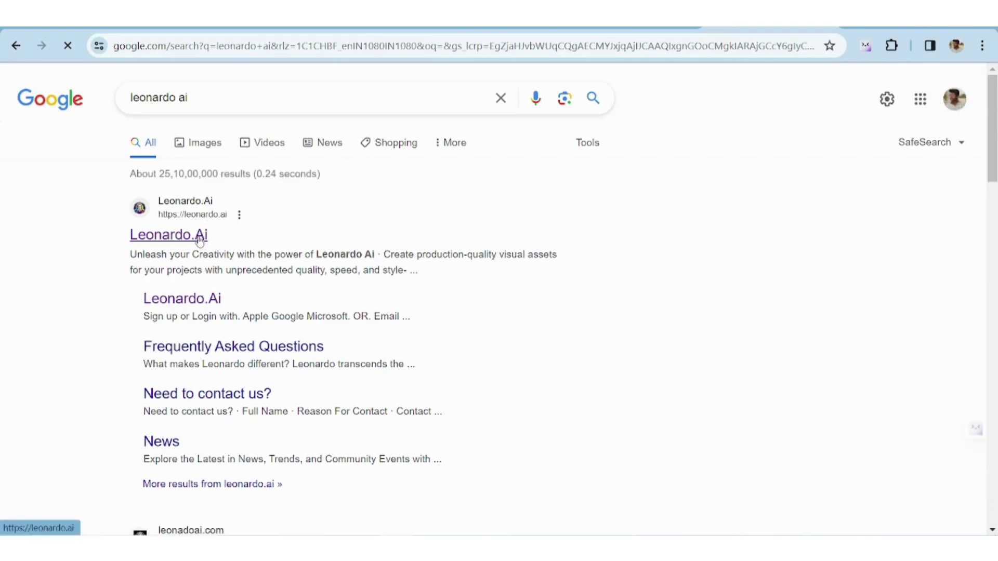
click(199, 238)
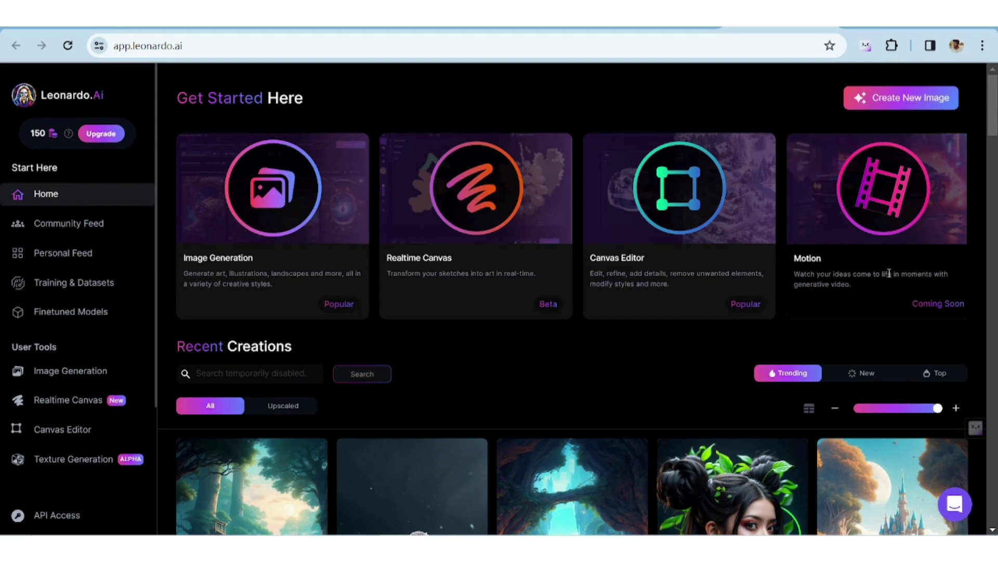
scroll(655, 327, down, 2)
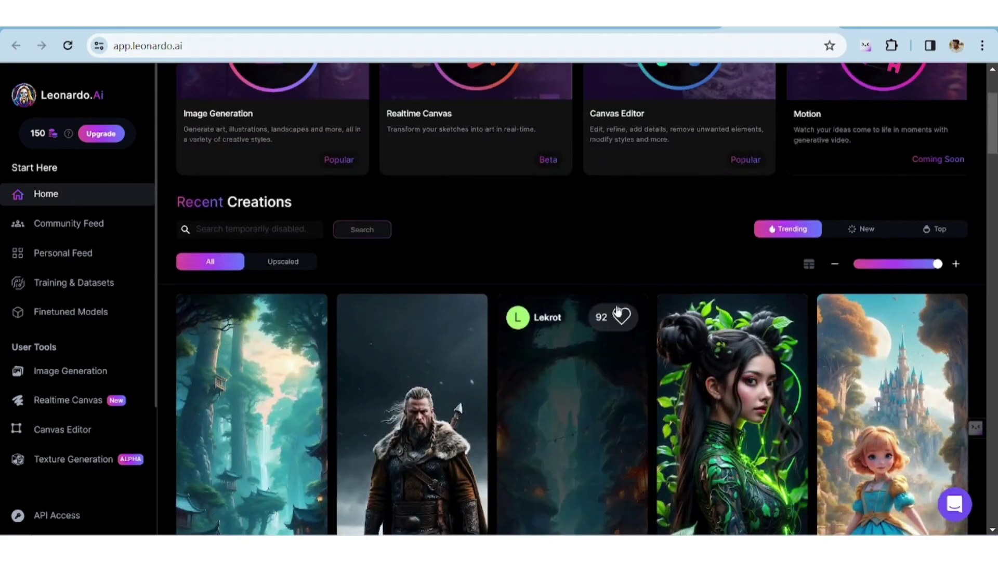
scroll(594, 244, down, 1)
scroll(593, 244, down, 1)
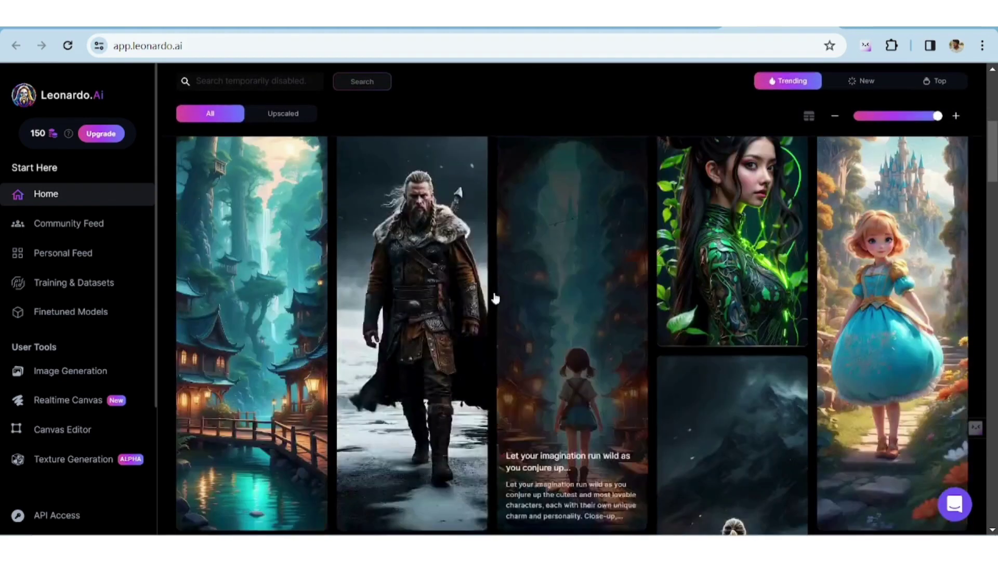
click(381, 330)
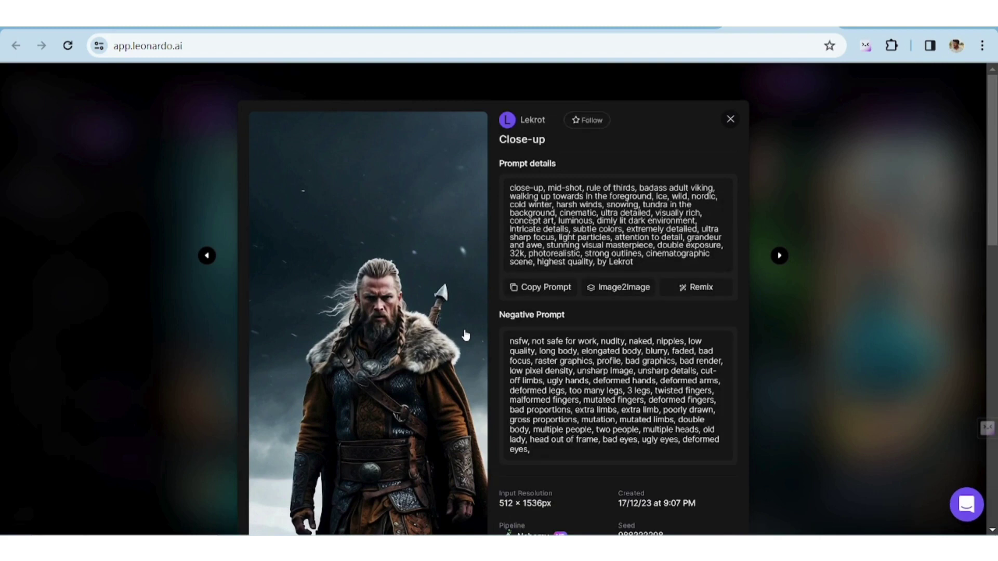
scroll(464, 335, down, 2)
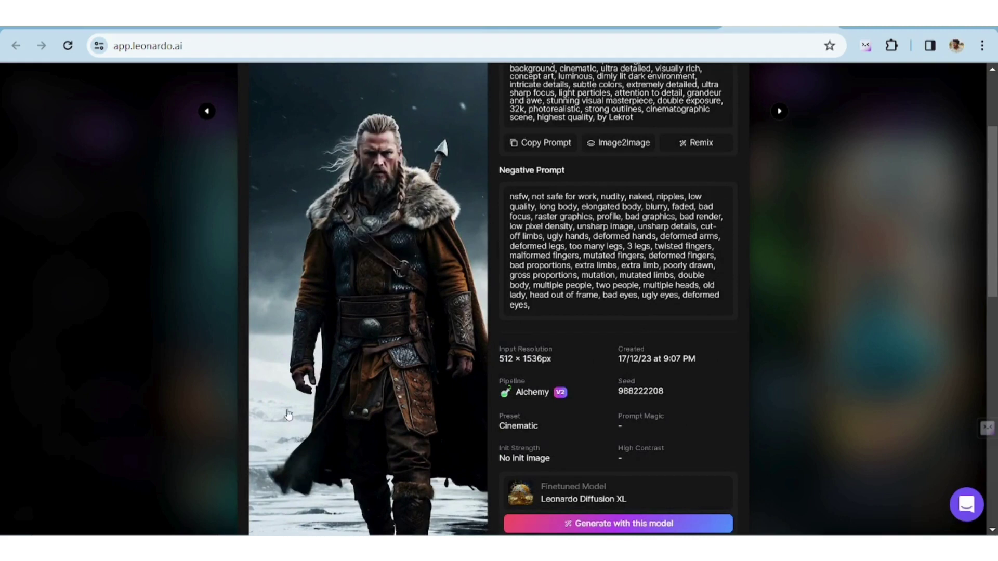
scroll(358, 380, down, 1)
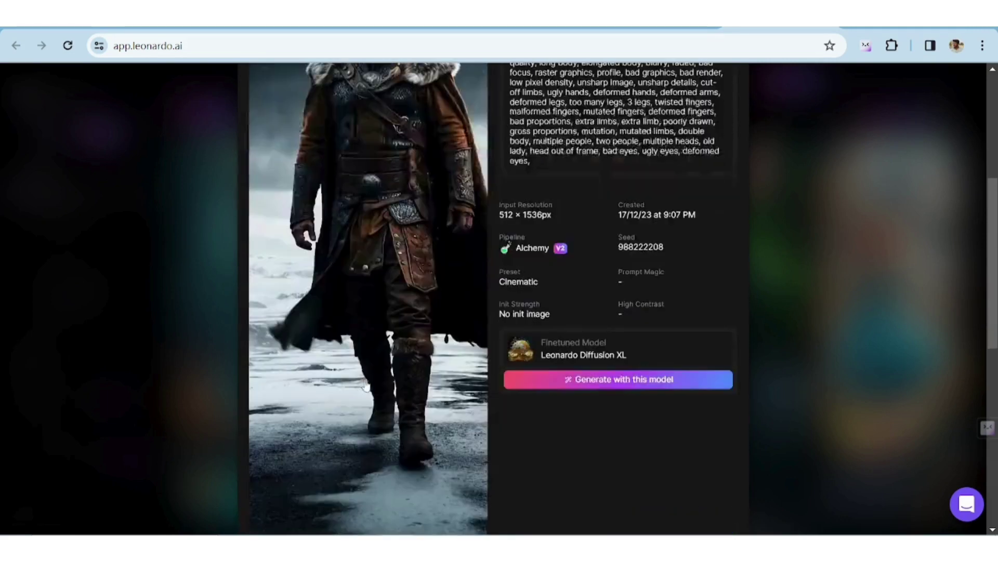
scroll(358, 381, up, 2)
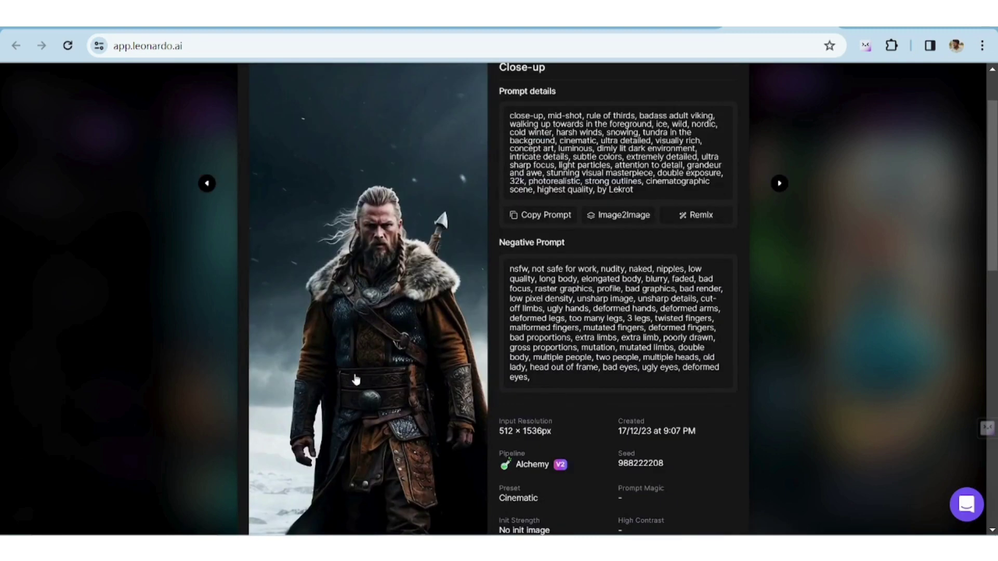
scroll(349, 380, down, 1)
scroll(351, 367, down, 1)
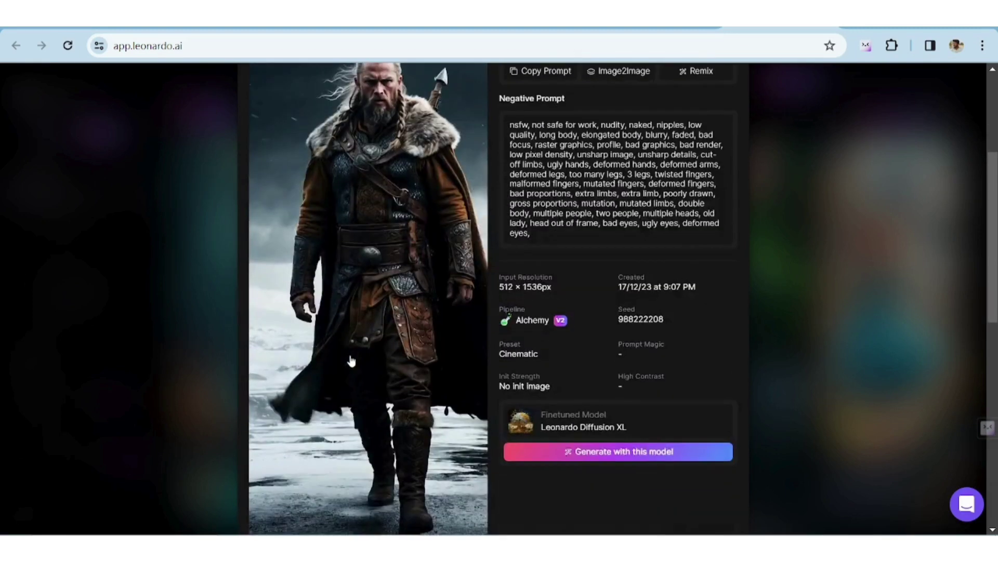
scroll(350, 359, up, 3)
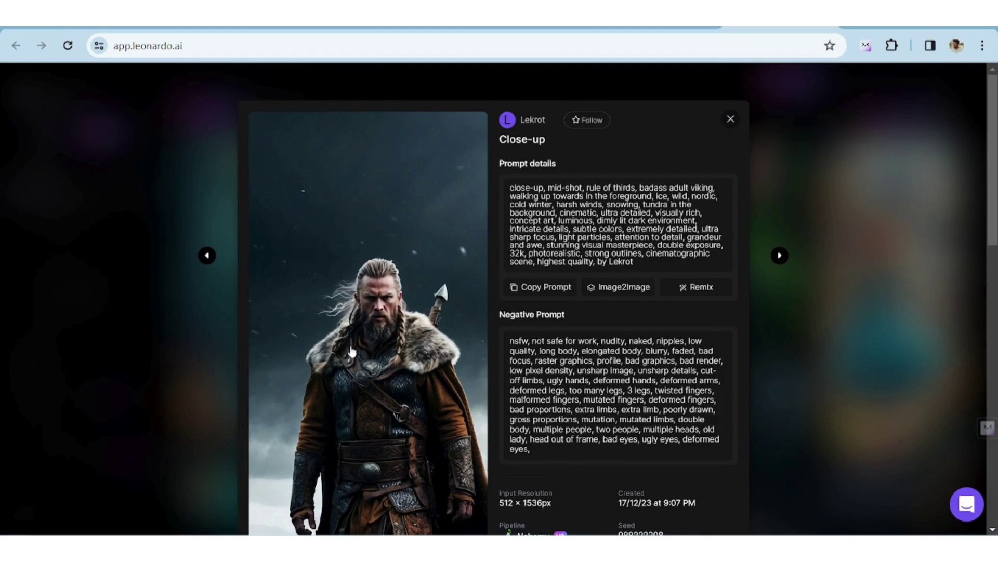
scroll(368, 307, down, 2)
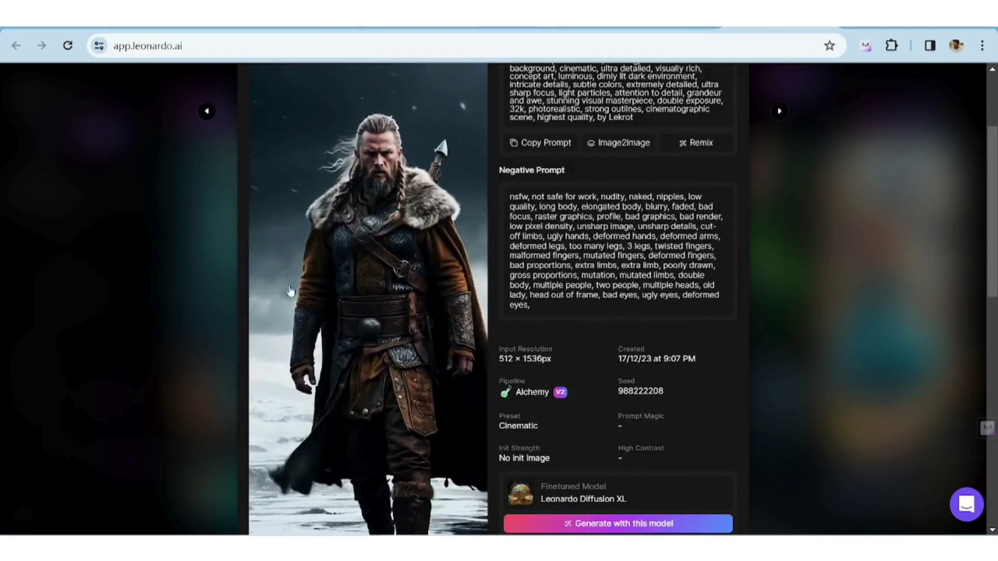
scroll(327, 298, up, 2)
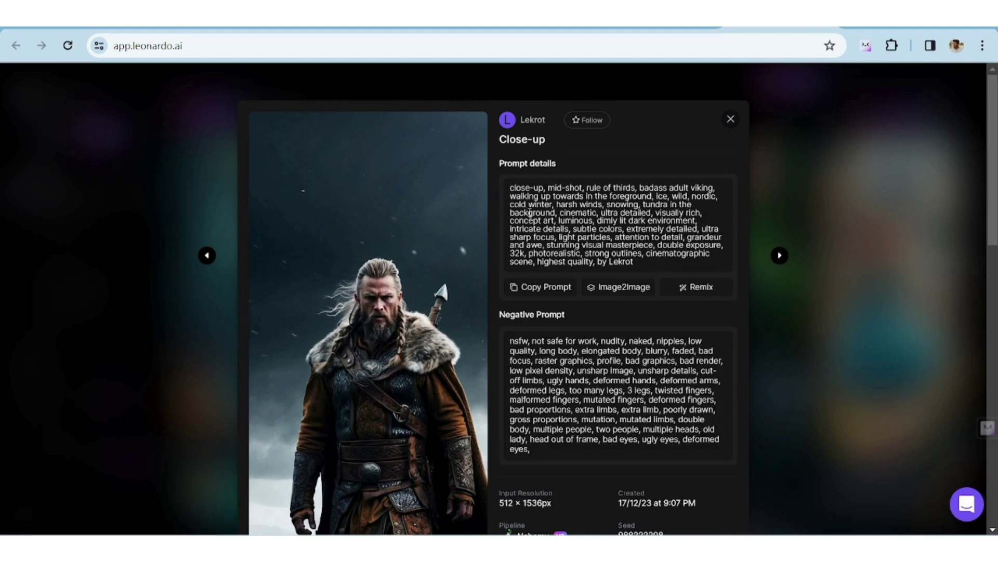
scroll(529, 213, down, 1)
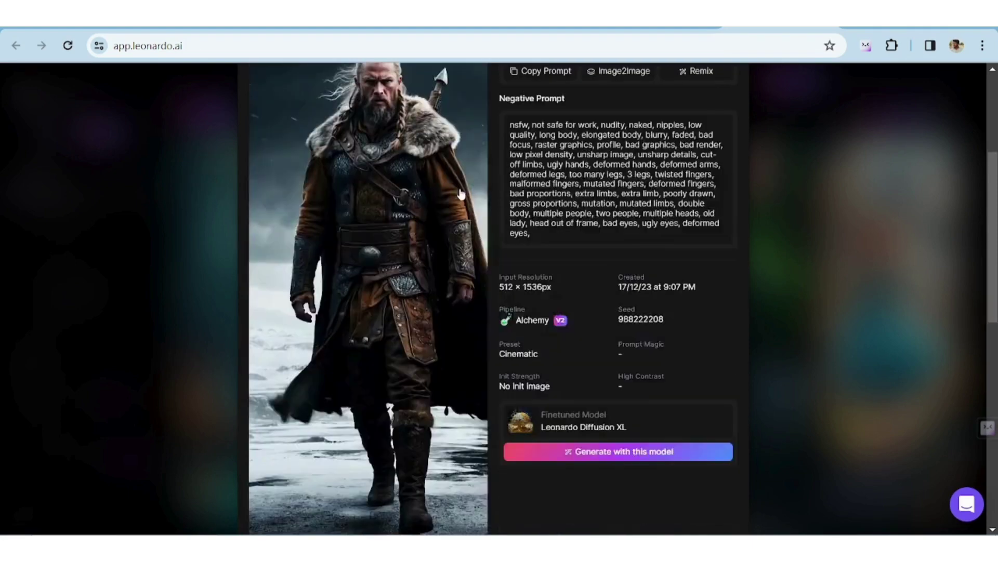
scroll(459, 194, down, 2)
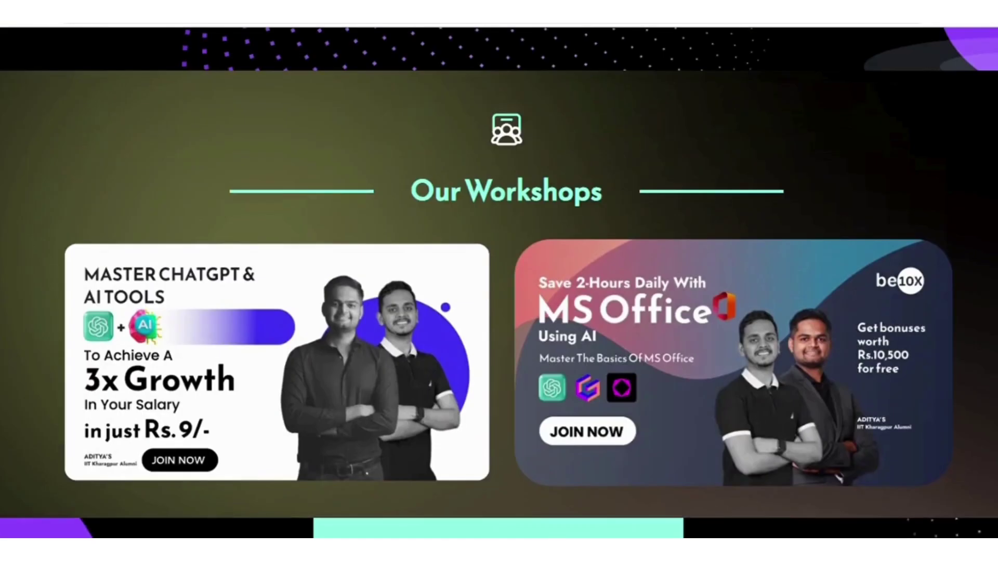
scroll(499, 284, up, 4)
scroll(500, 282, up, 1)
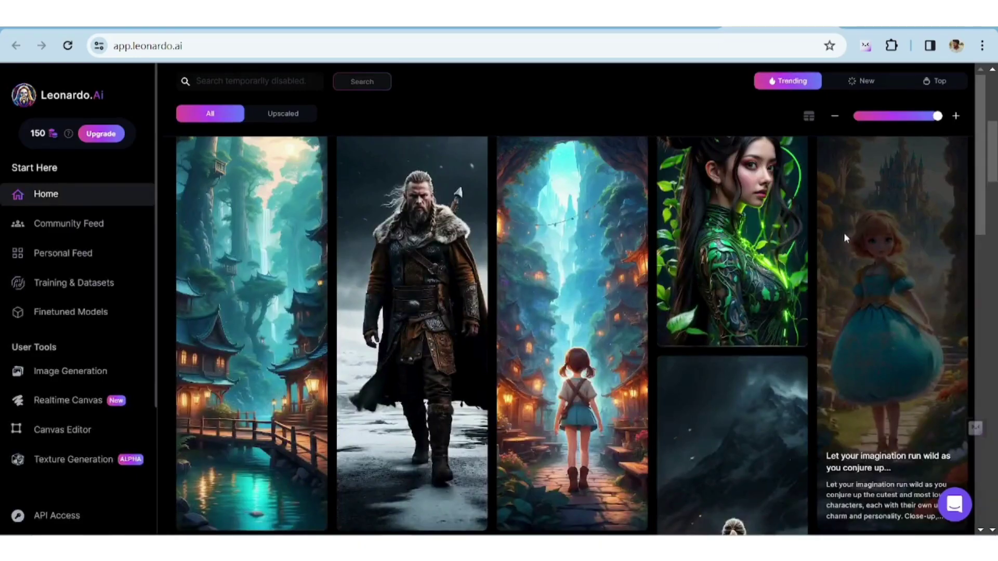
View the girl-before-a-castle creation's prompt details, then dismiss them.
click(844, 233)
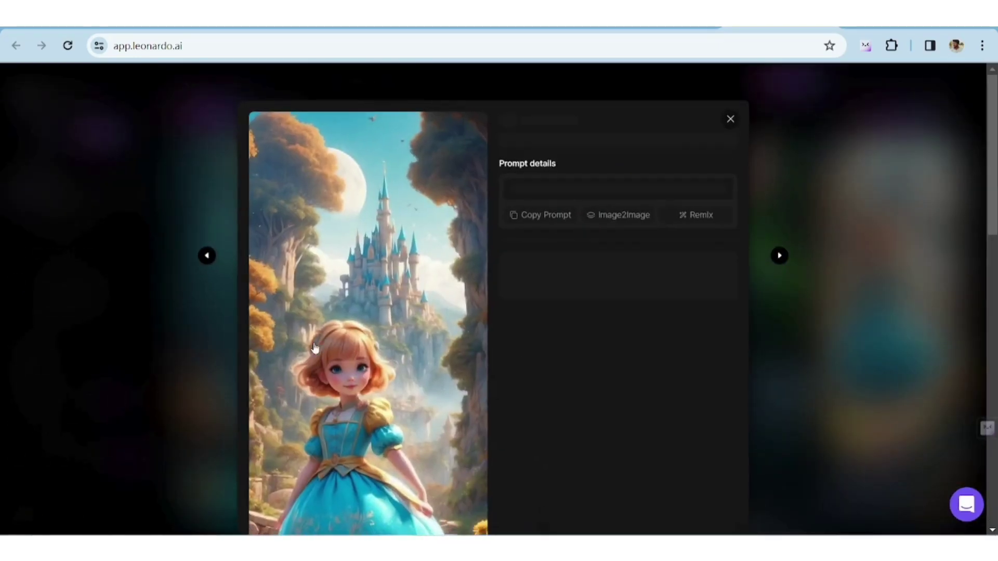
scroll(315, 349, down, 1)
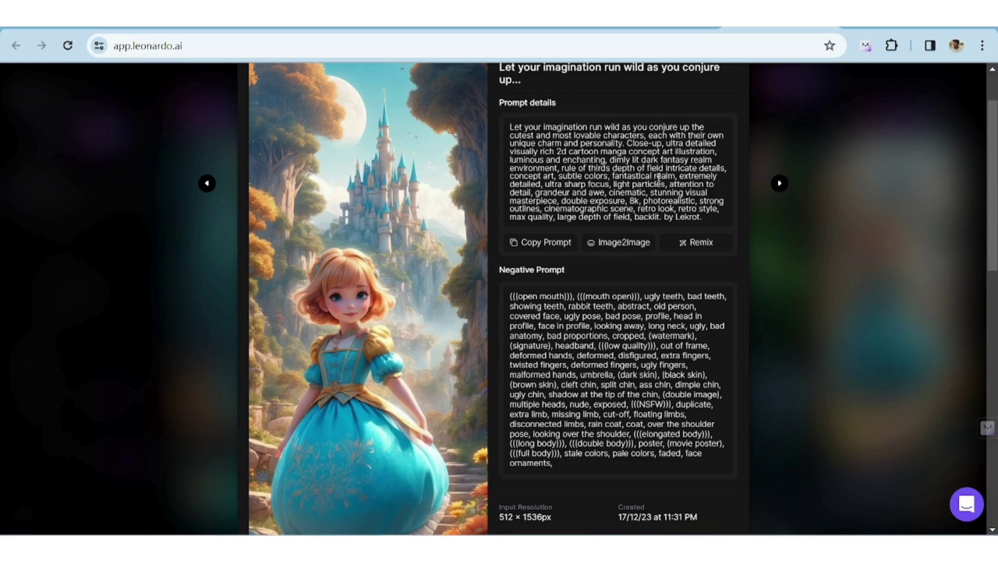
click(197, 266)
scroll(262, 269, down, 2)
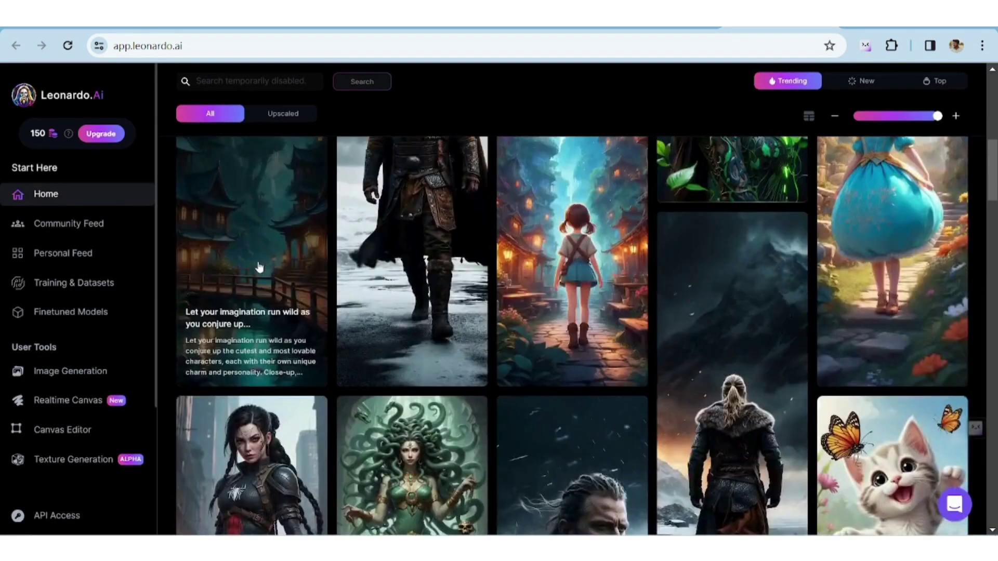
scroll(262, 268, down, 2)
scroll(259, 266, down, 2)
scroll(260, 266, down, 2)
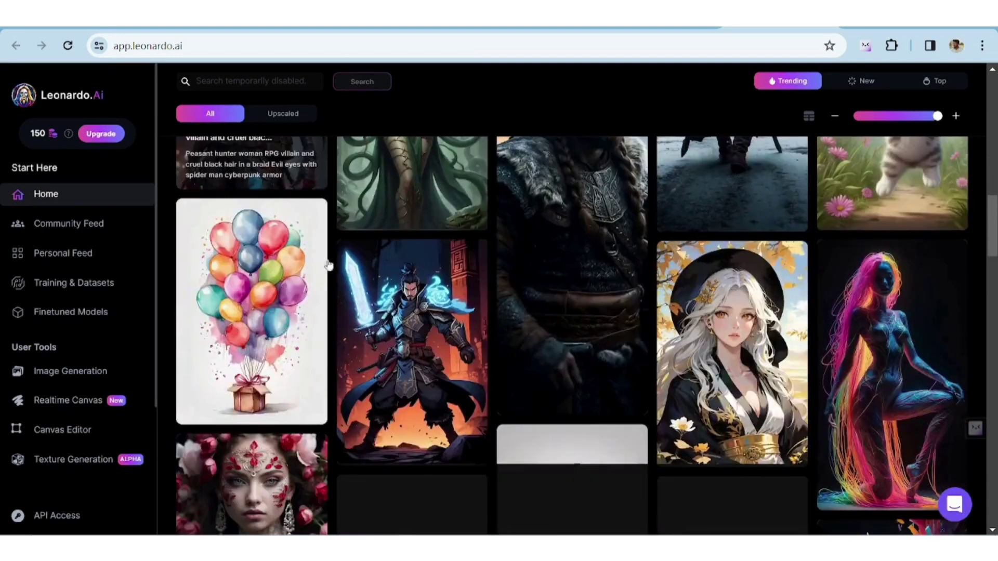
scroll(599, 385, up, 2)
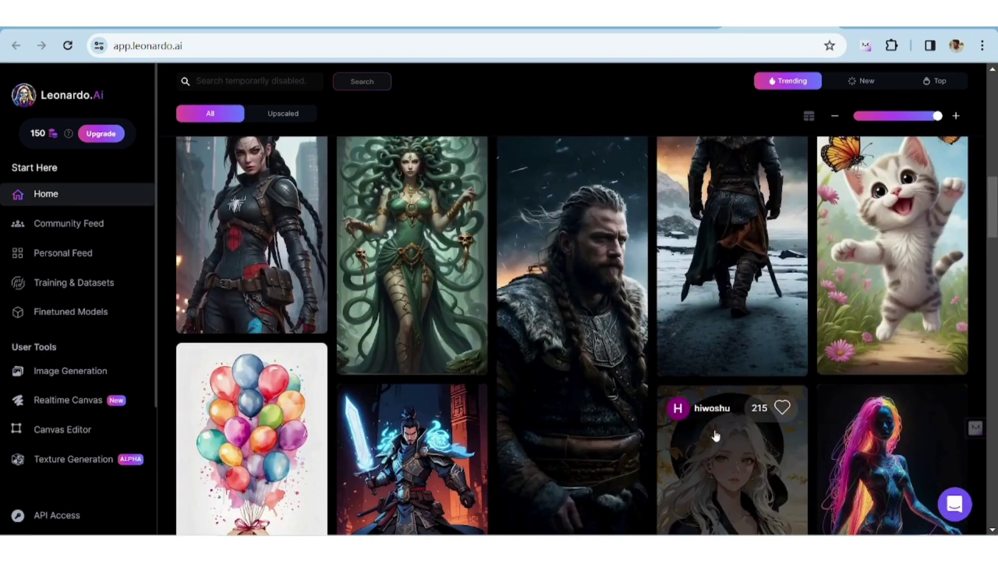
scroll(648, 397, down, 2)
scroll(382, 349, down, 1)
scroll(382, 350, down, 1)
scroll(384, 345, down, 2)
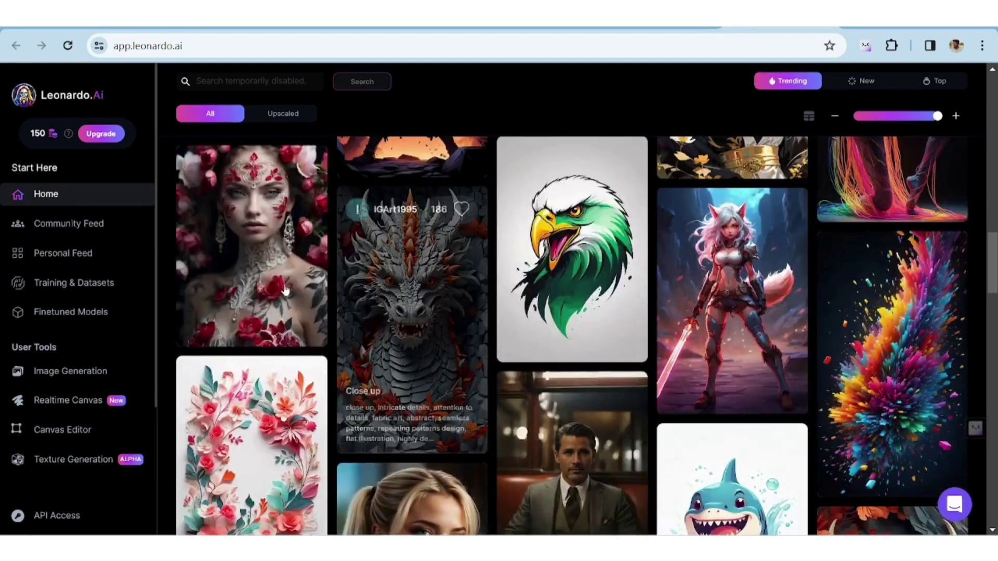
Visit the Community Feed, then switch to the Personal Feed.
click(101, 224)
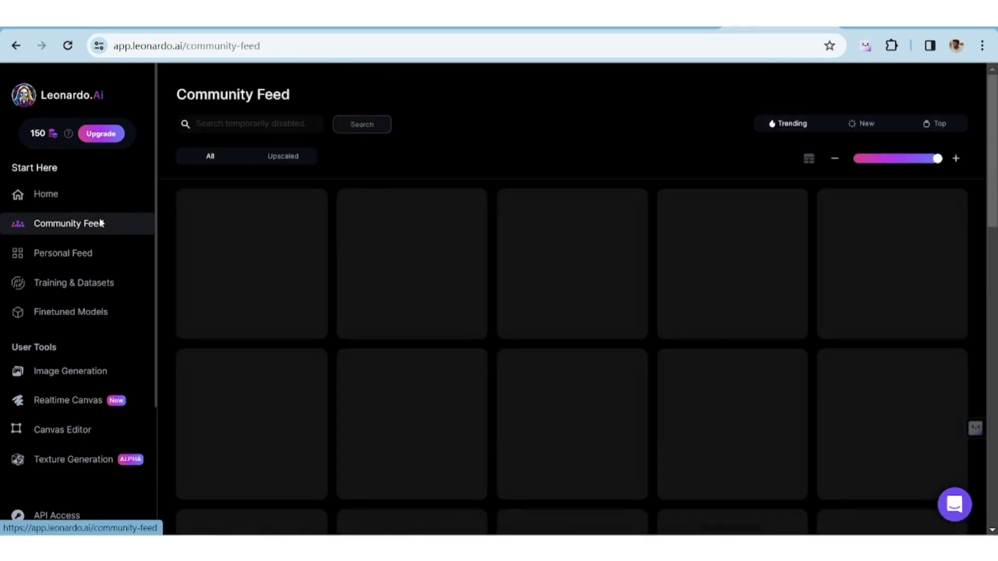
scroll(380, 296, down, 1)
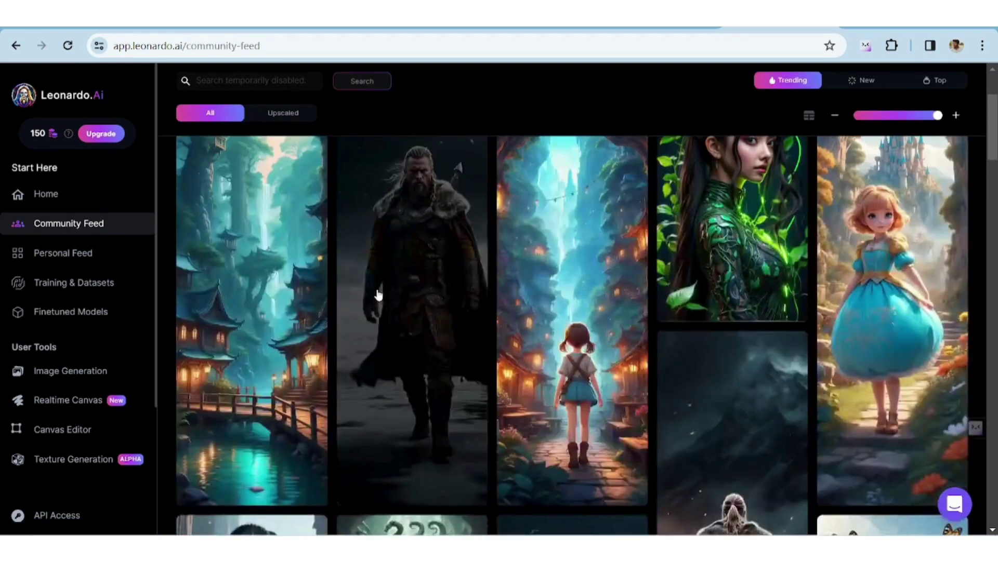
scroll(379, 294, down, 2)
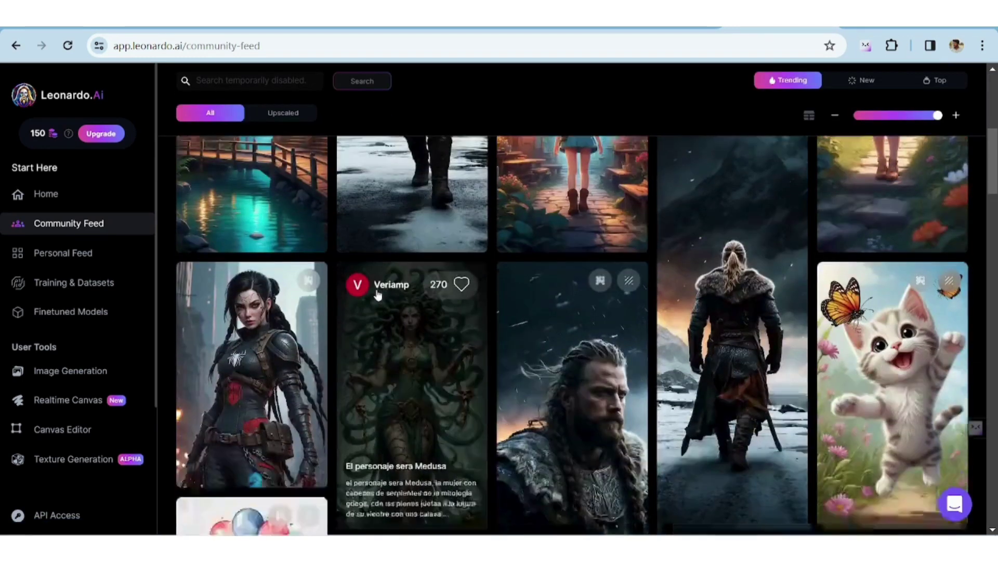
scroll(546, 328, down, 1)
scroll(582, 350, down, 2)
scroll(583, 351, down, 2)
scroll(584, 351, down, 2)
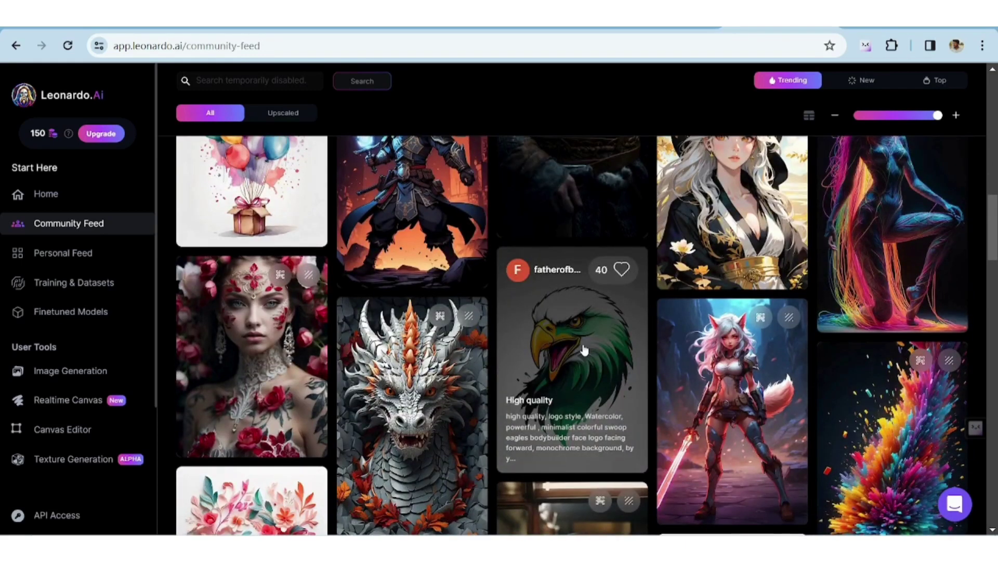
click(112, 264)
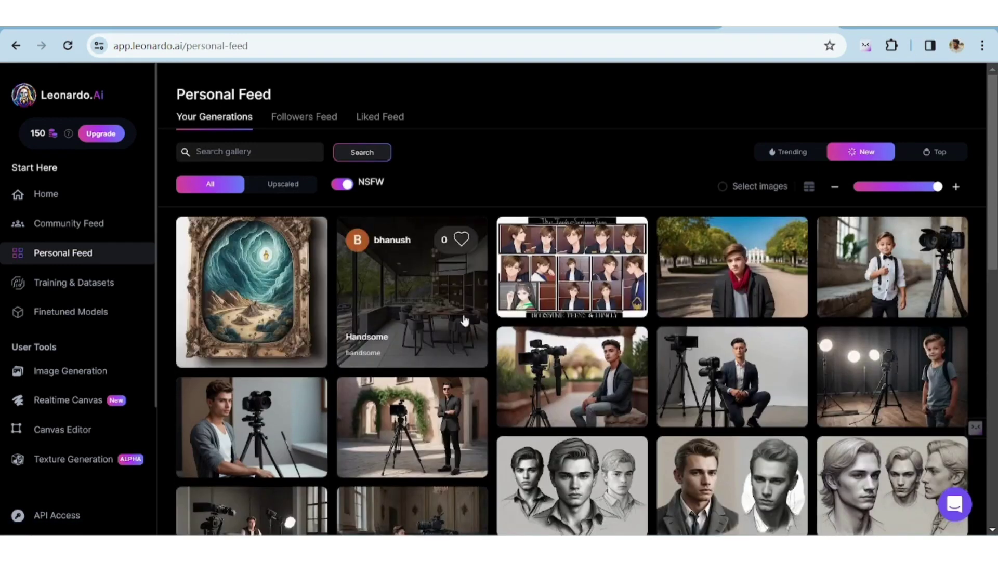
scroll(457, 329, down, 2)
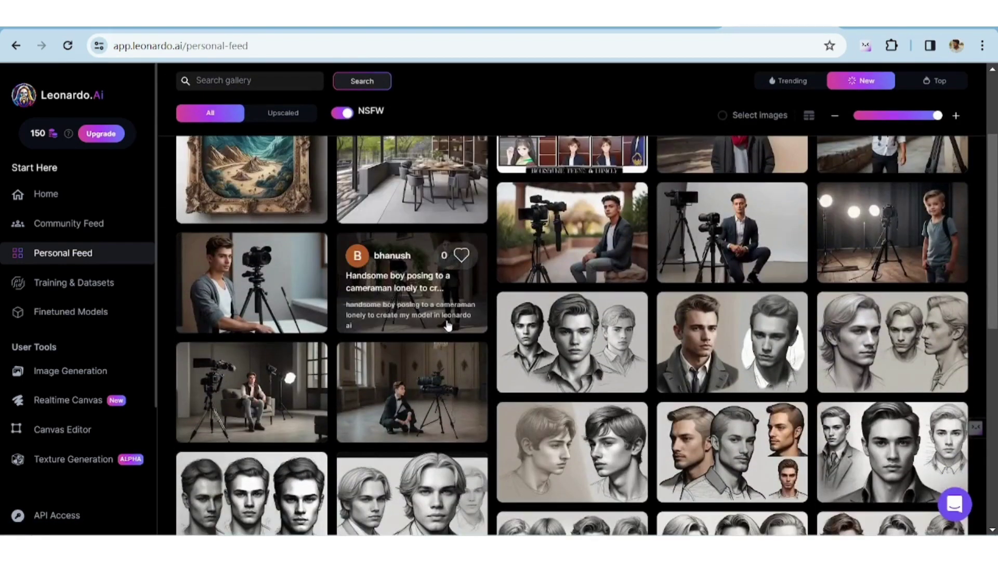
scroll(447, 326, down, 2)
scroll(448, 326, down, 1)
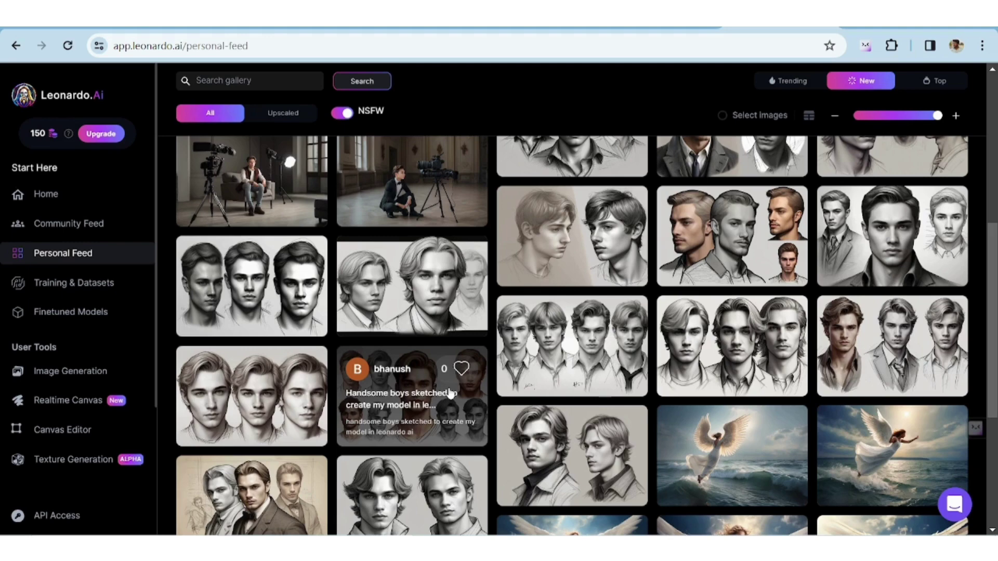
scroll(449, 394, down, 2)
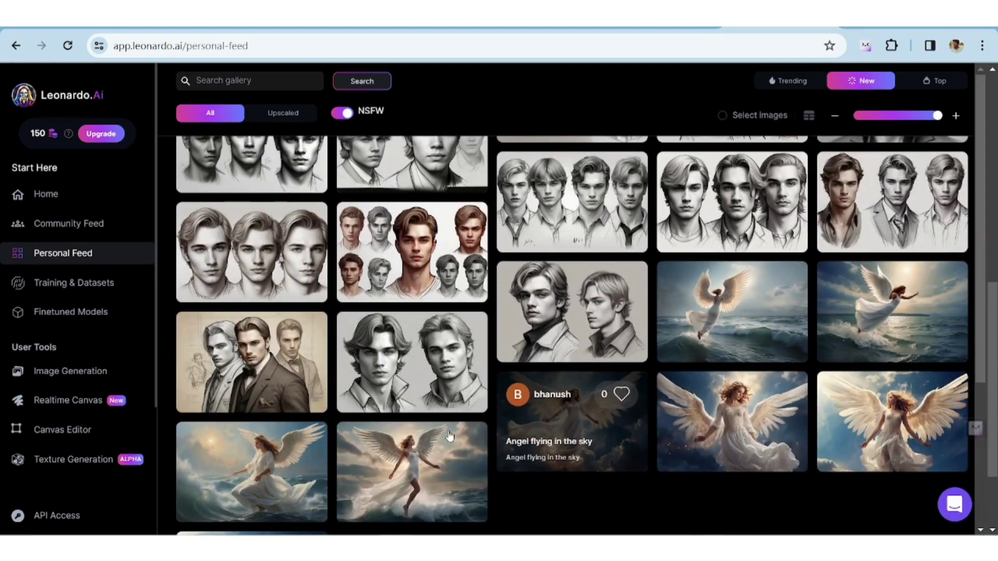
click(532, 405)
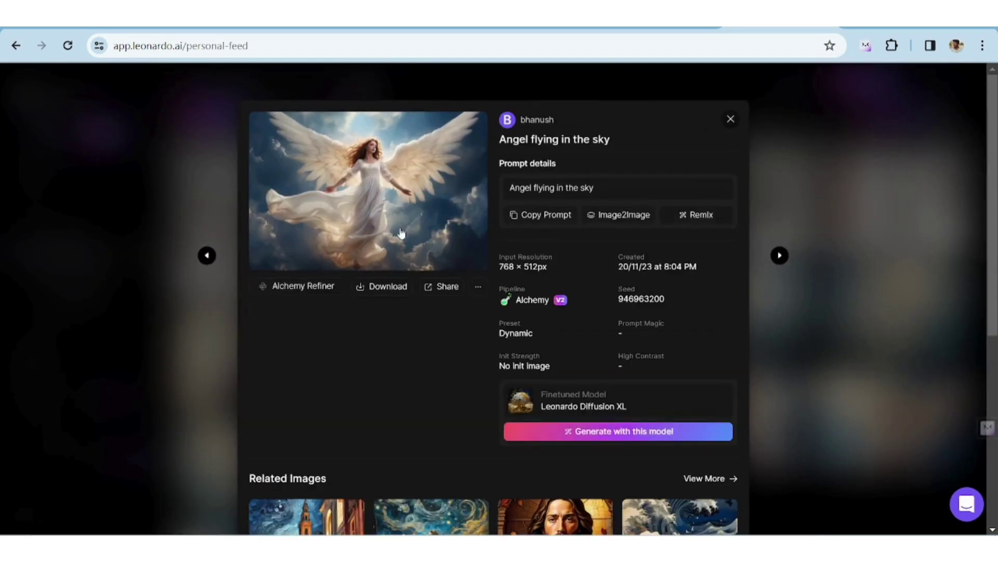
click(394, 217)
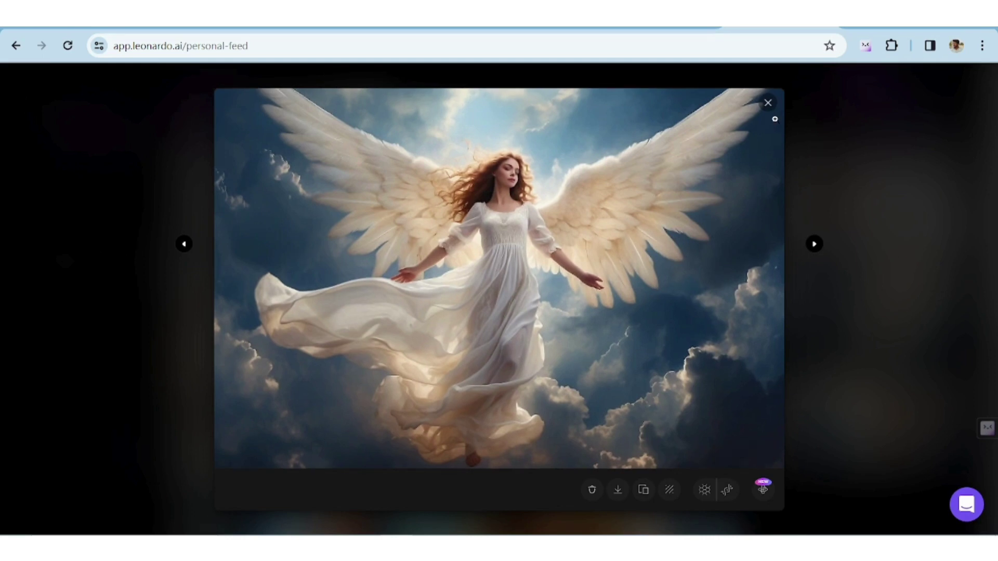
click(769, 102)
click(731, 84)
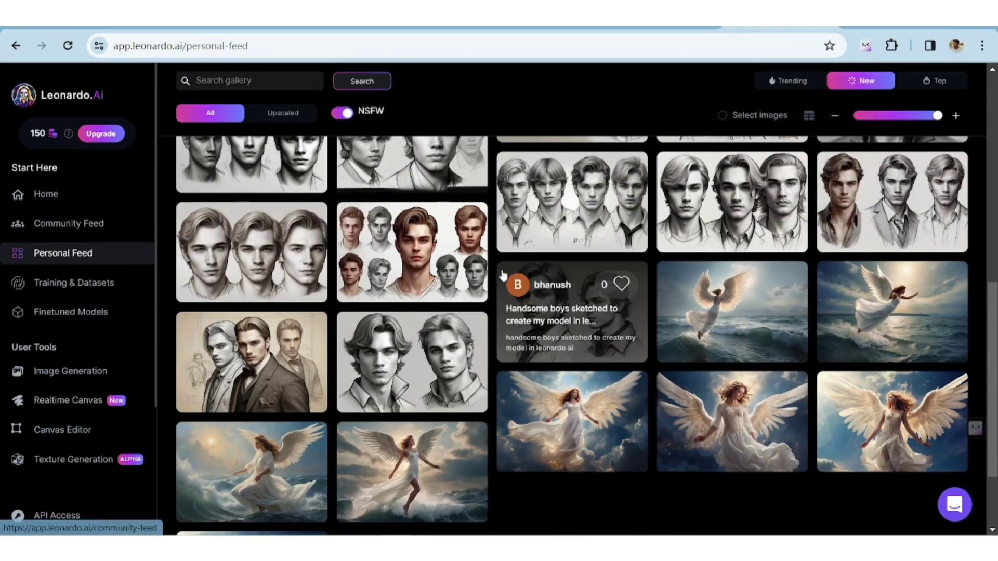
Go to the Training & Datasets page from the left sidebar.
click(69, 284)
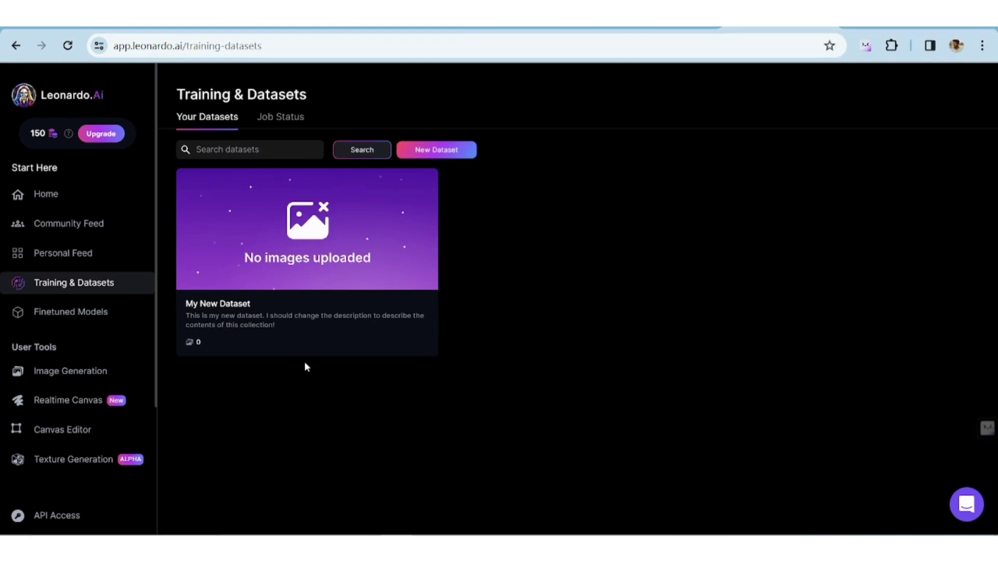
Browse finetuned models, preview DreamShaper v7, then generate with Leonardo Vision XL.
click(92, 317)
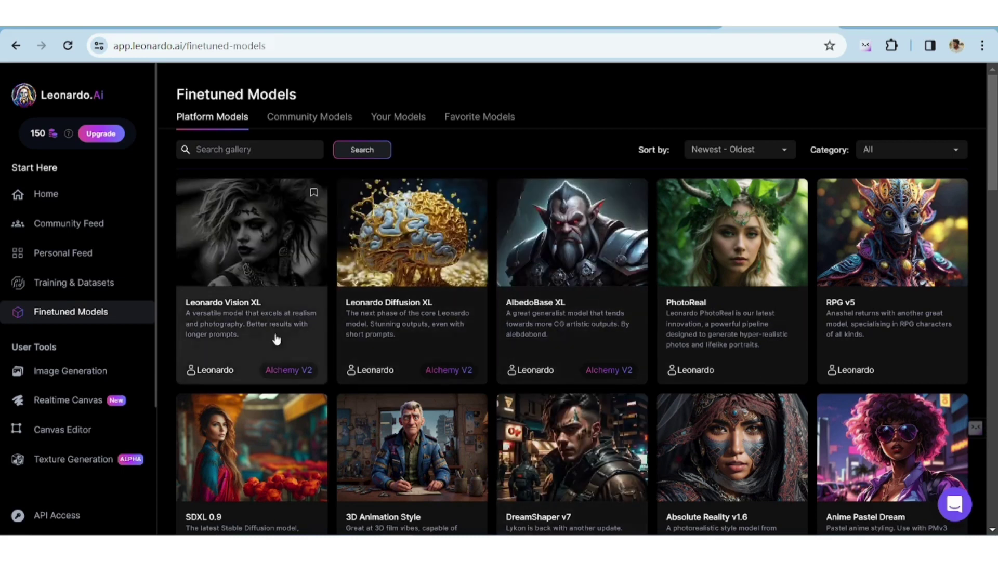
scroll(331, 313, down, 1)
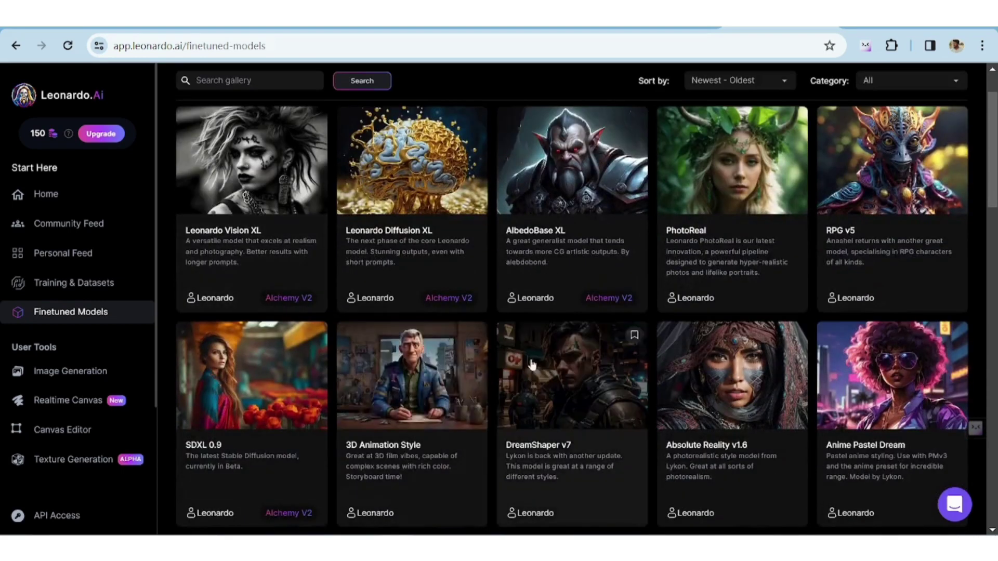
scroll(484, 394, down, 2)
scroll(483, 383, down, 1)
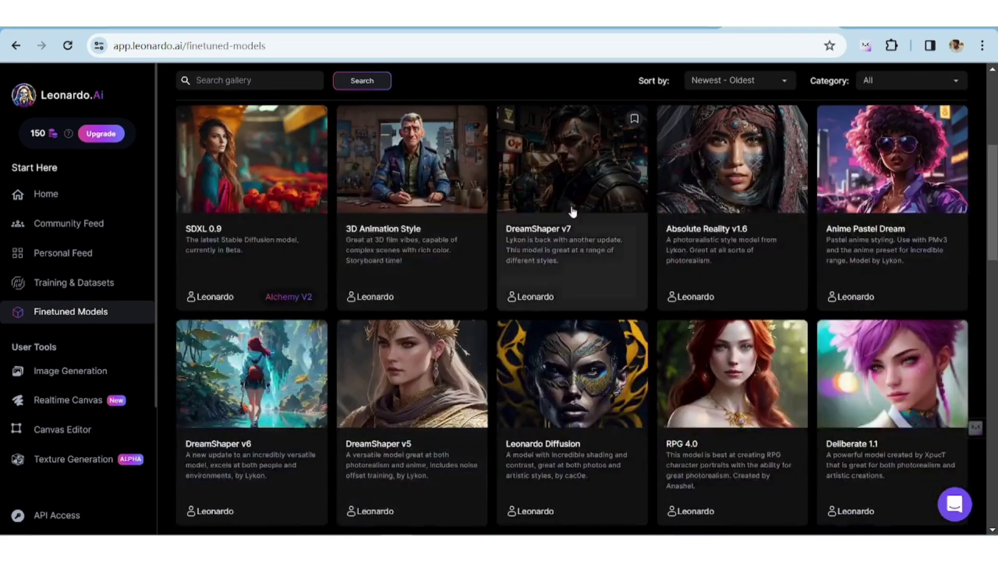
click(572, 212)
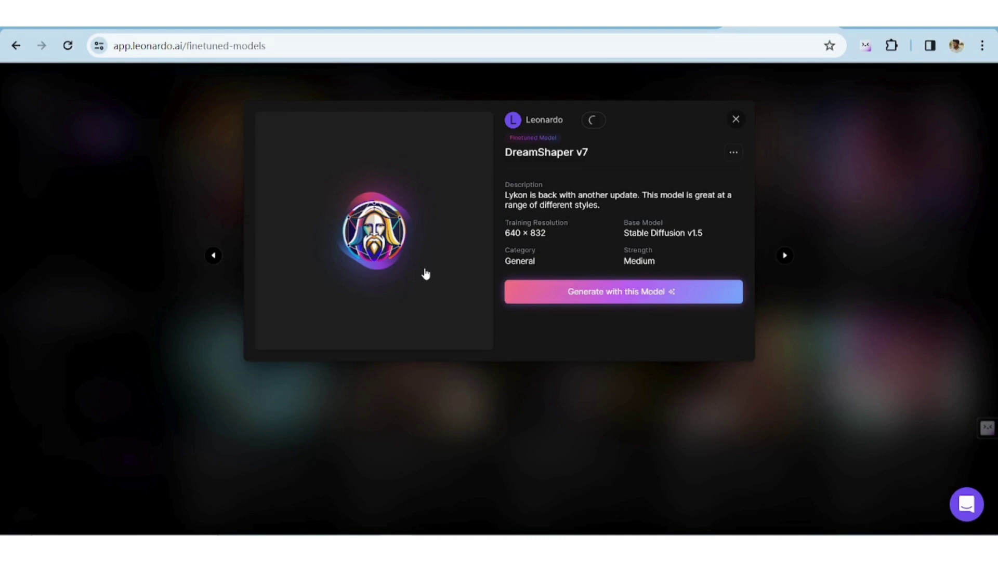
key(Escape)
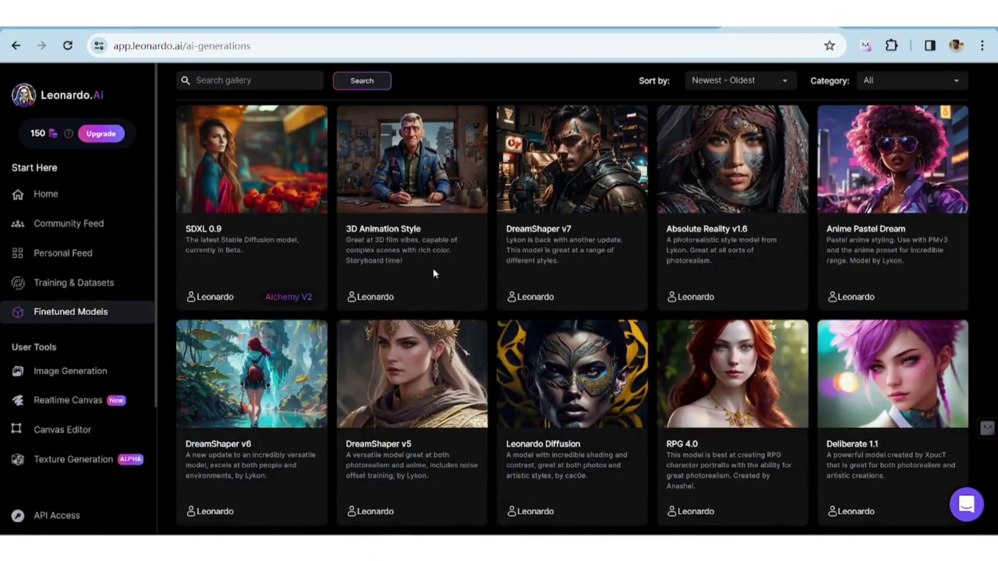
scroll(432, 269, down, 5)
scroll(521, 306, down, 3)
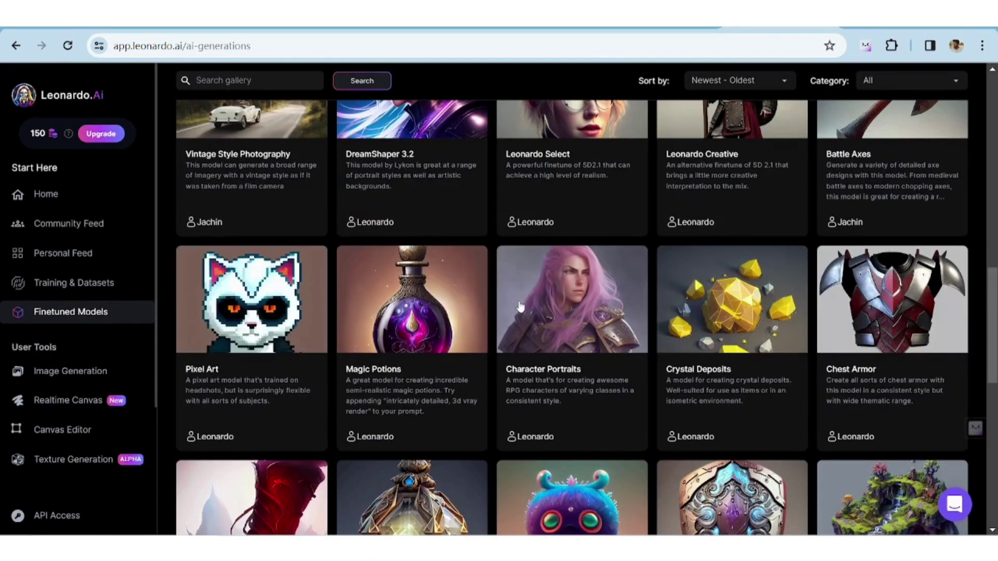
key(alt+Left)
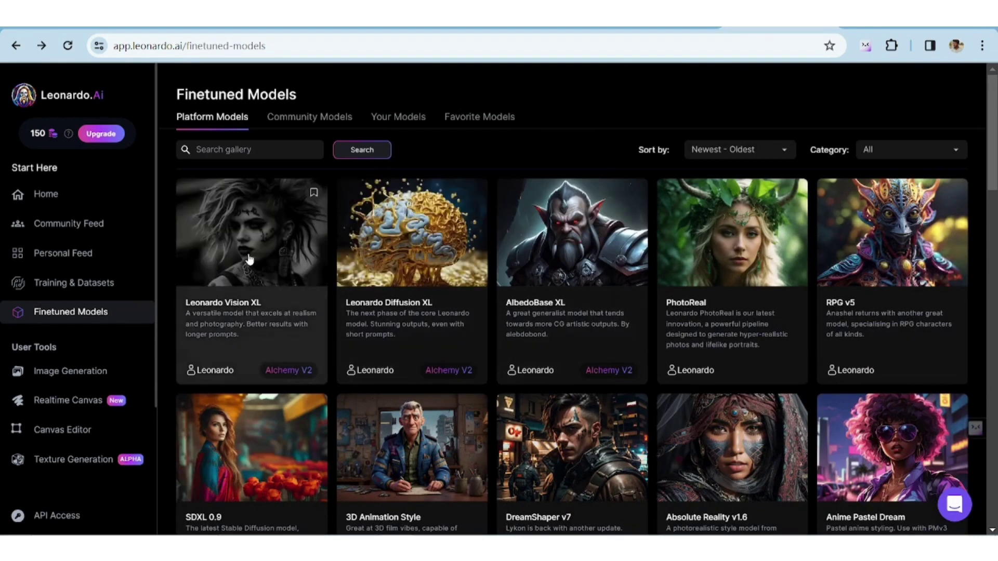
click(248, 260)
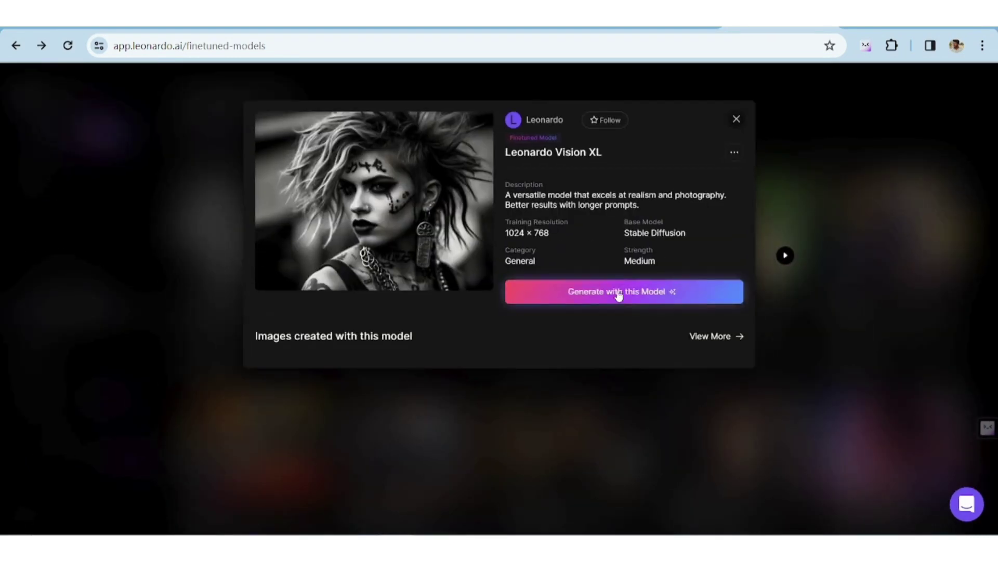
click(618, 295)
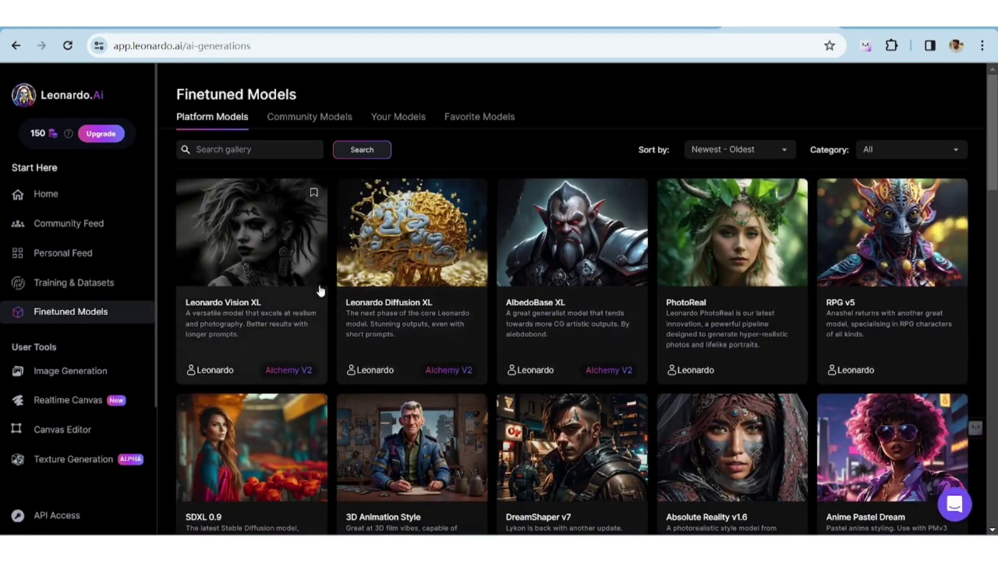
Enter the image generation workspace and select the old 'handsome' prompt text.
click(265, 290)
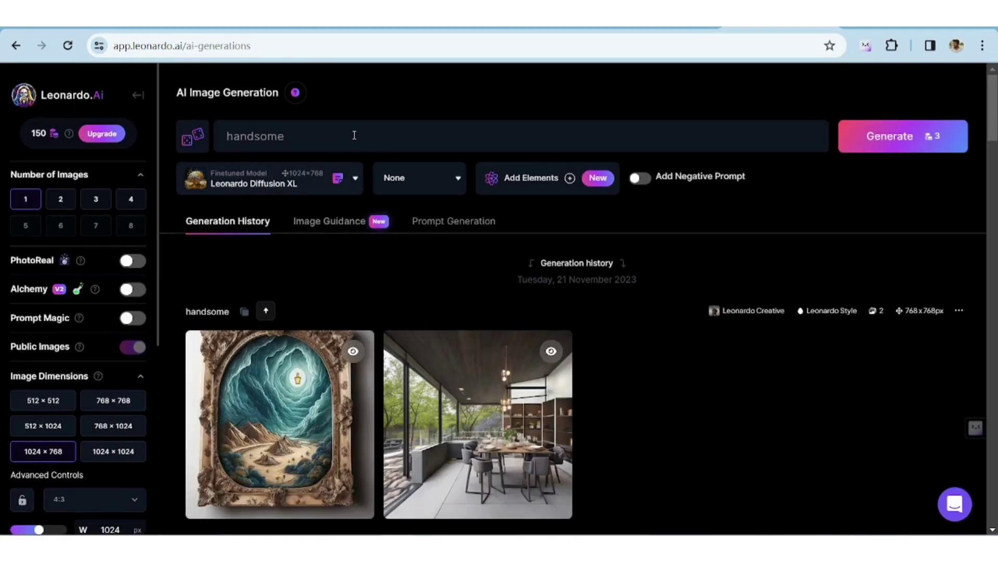
drag(335, 136, 216, 138)
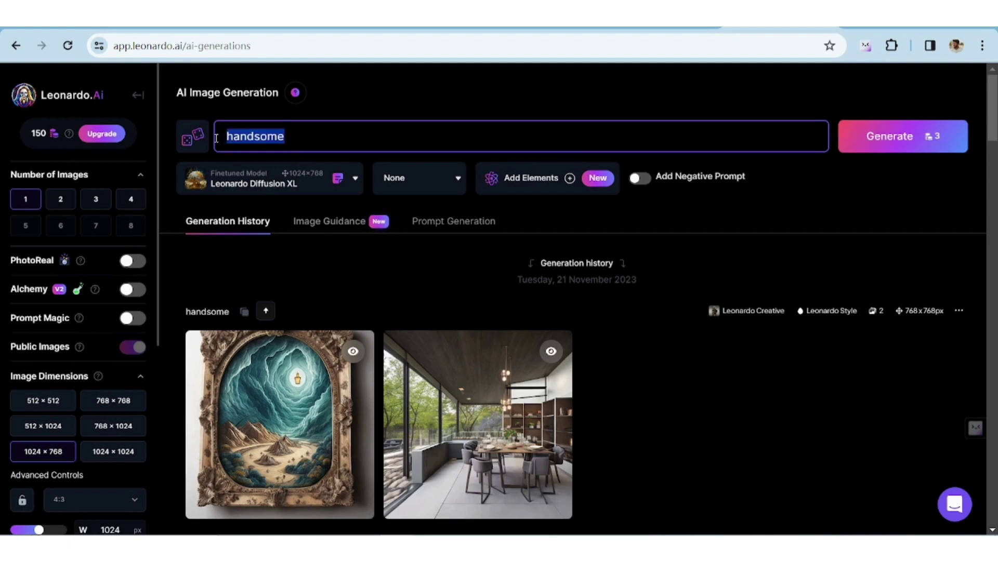
text(g)
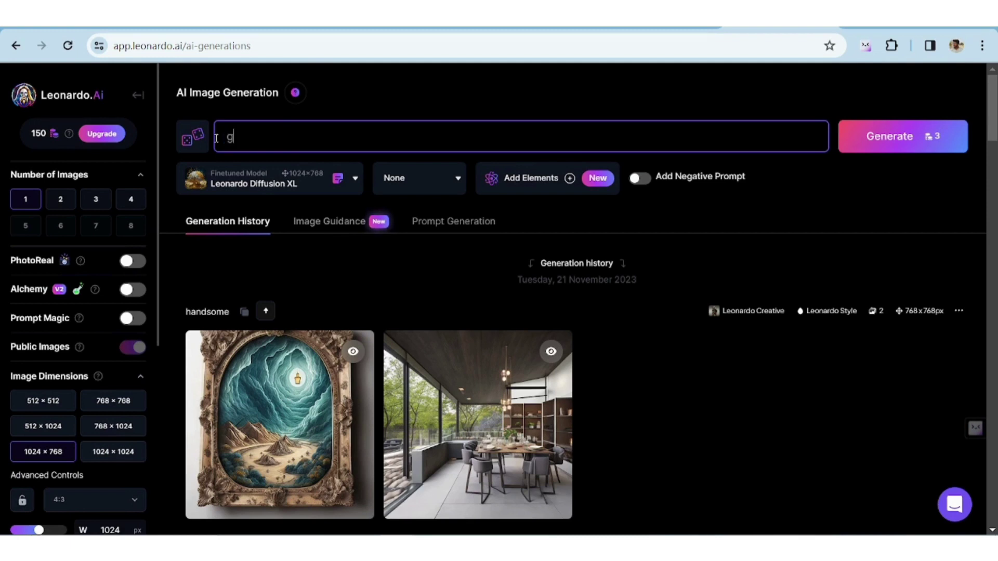
text(irl looking )
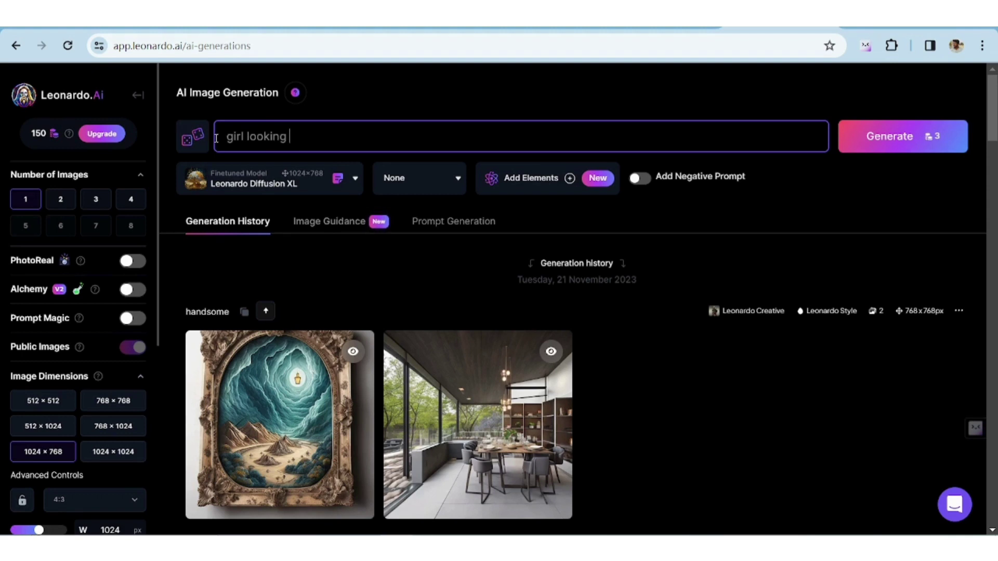
text(into)
text( a)
text( sea)
Generate an image from the 'girl looking into a sea' prompt.
click(890, 138)
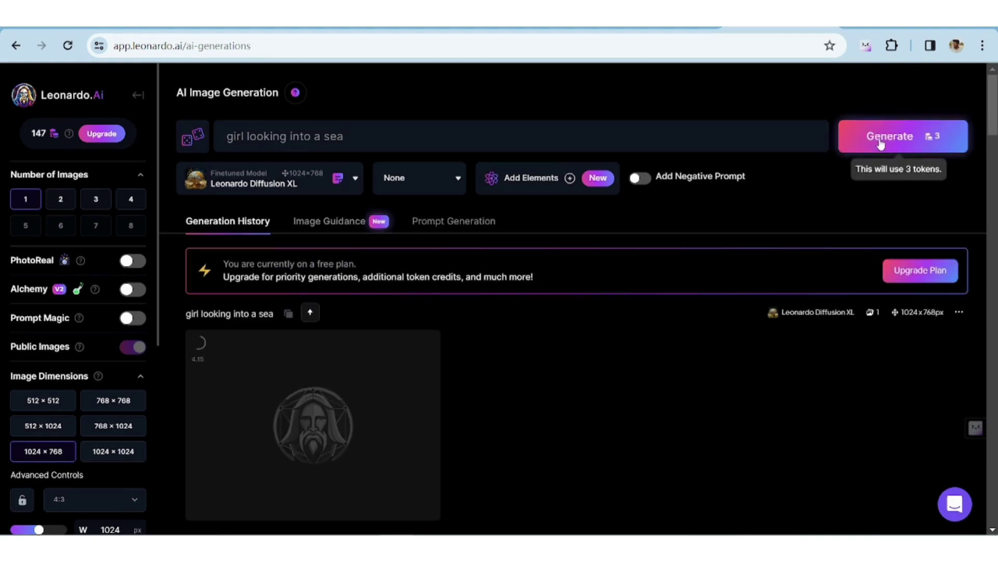
scroll(776, 201, down, 1)
scroll(776, 201, down, 3)
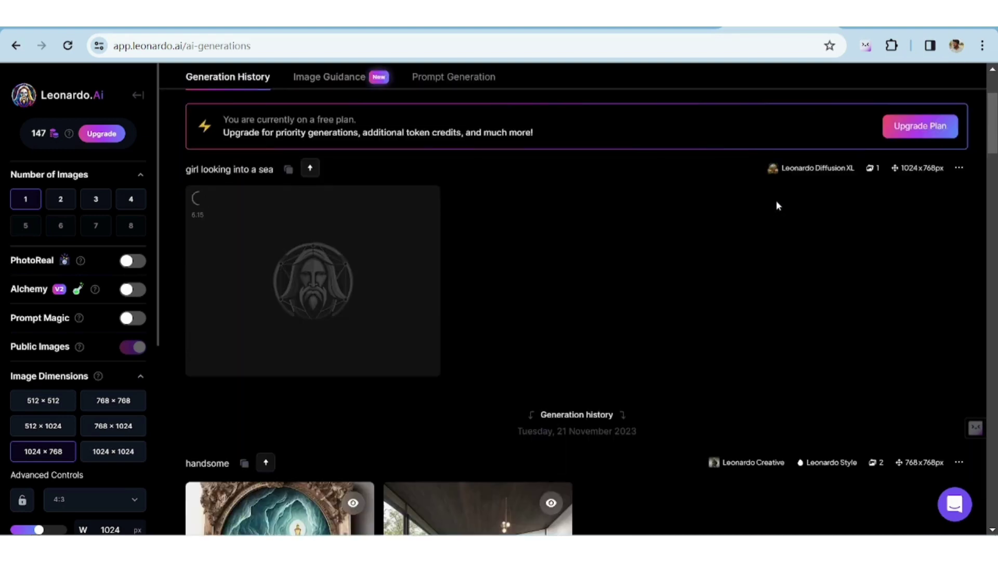
scroll(776, 205, up, 1)
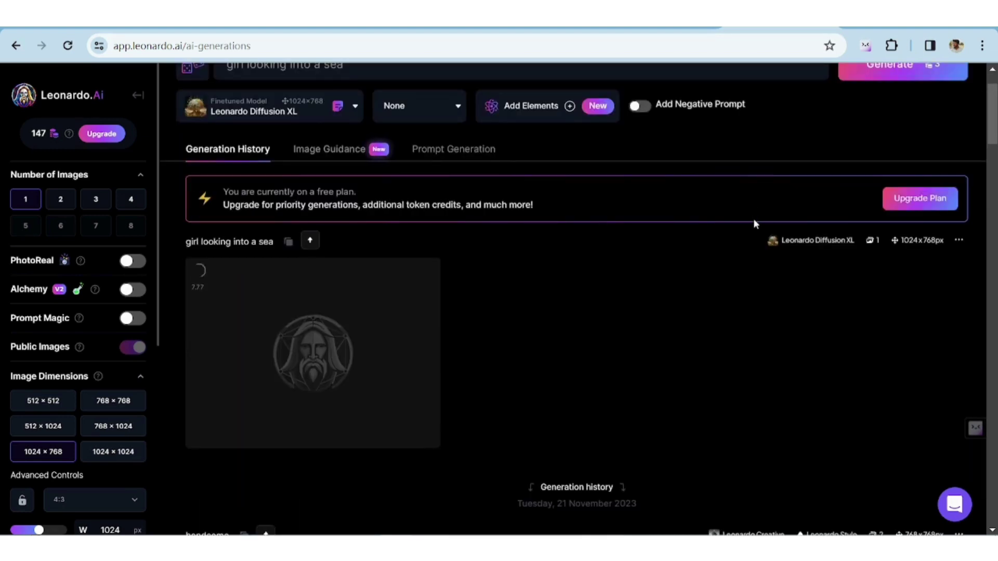
scroll(751, 240, up, 1)
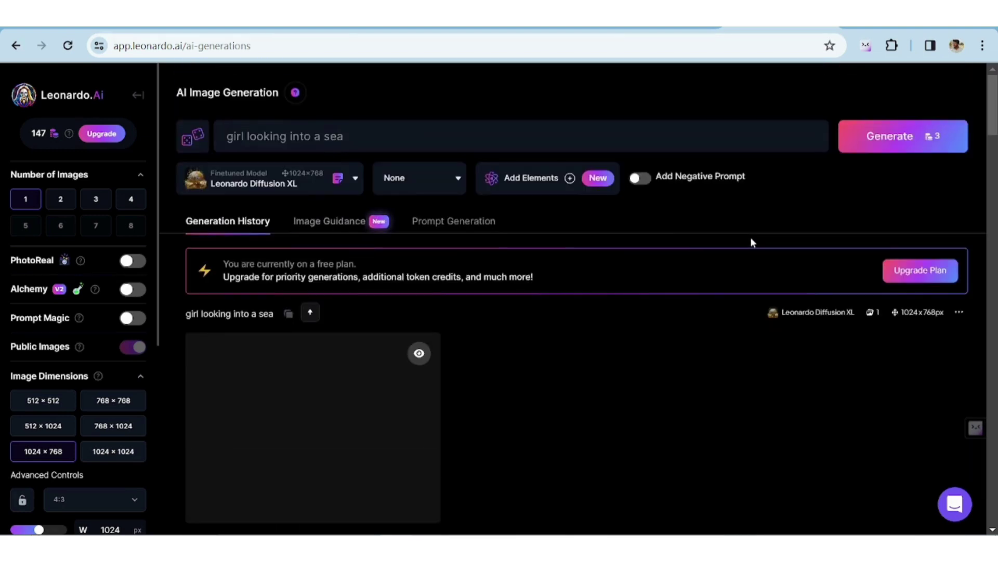
scroll(750, 238, down, 1)
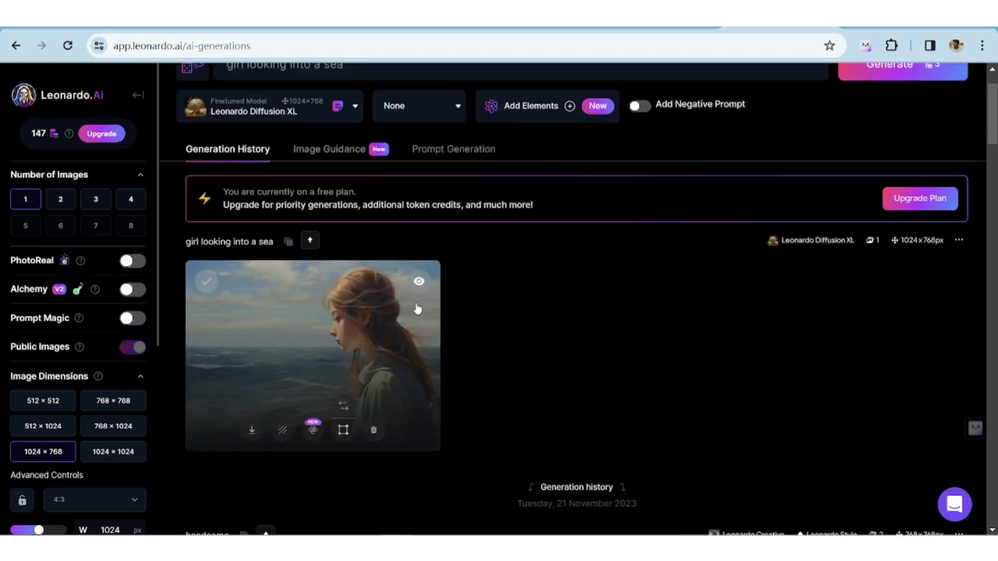
Dismiss the full-size girl-by-the-sea painting to return to Generation History.
click(372, 334)
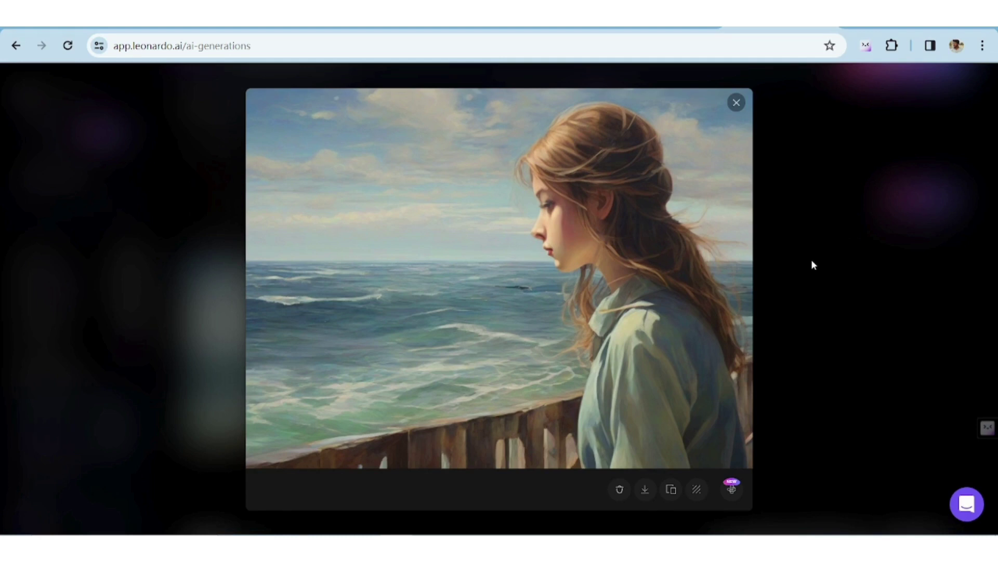
click(811, 265)
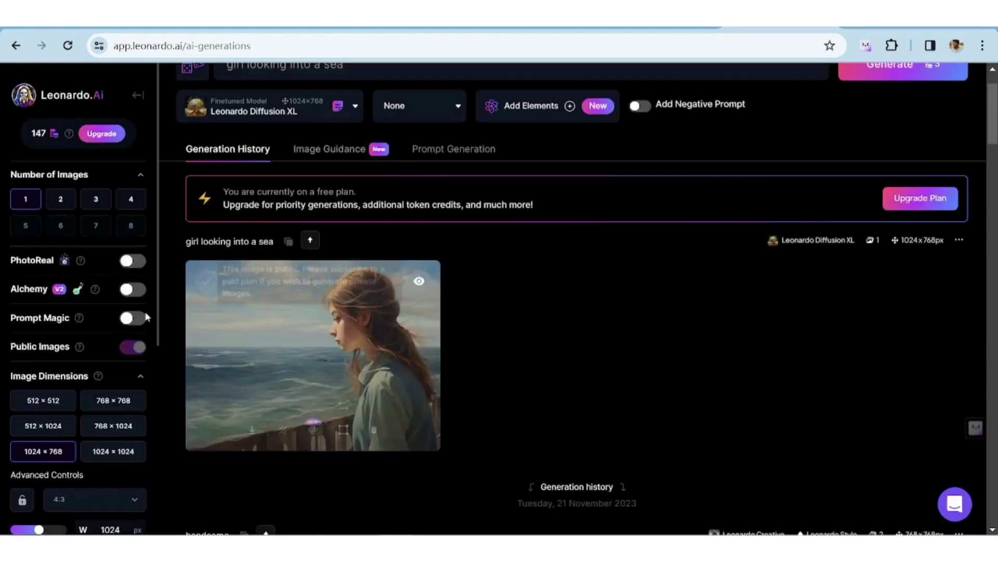
scroll(111, 350, down, 3)
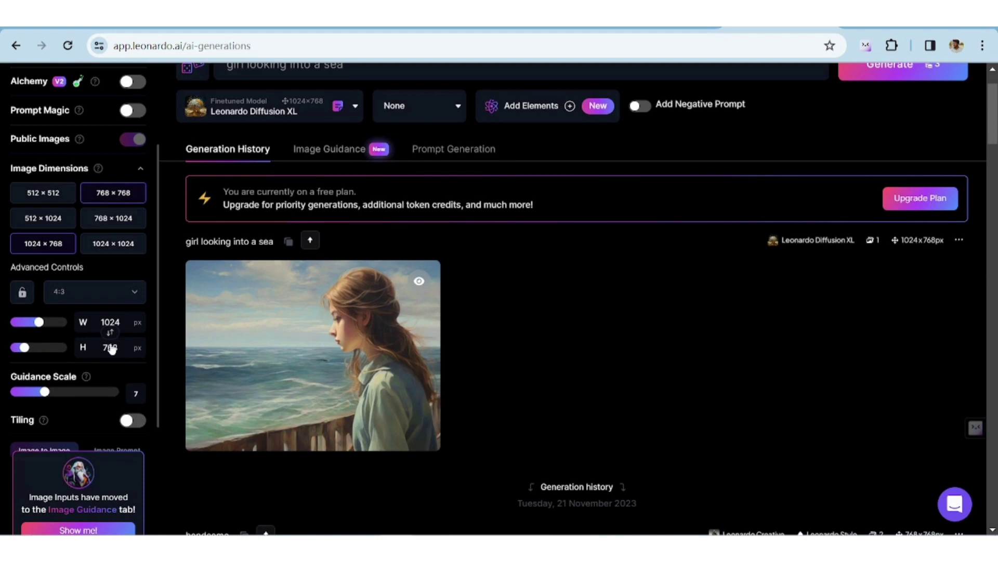
scroll(108, 348, down, 2)
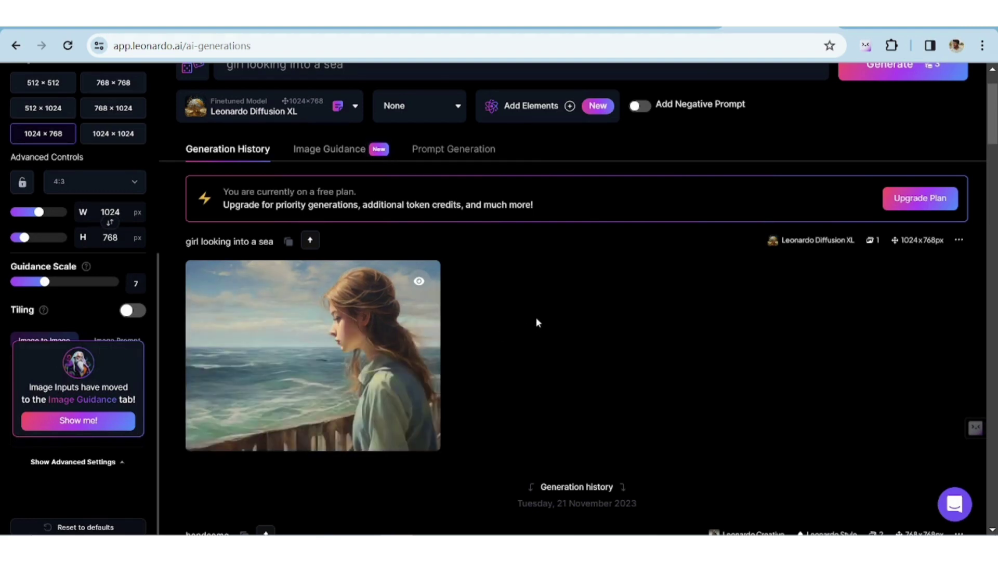
scroll(535, 322, down, 1)
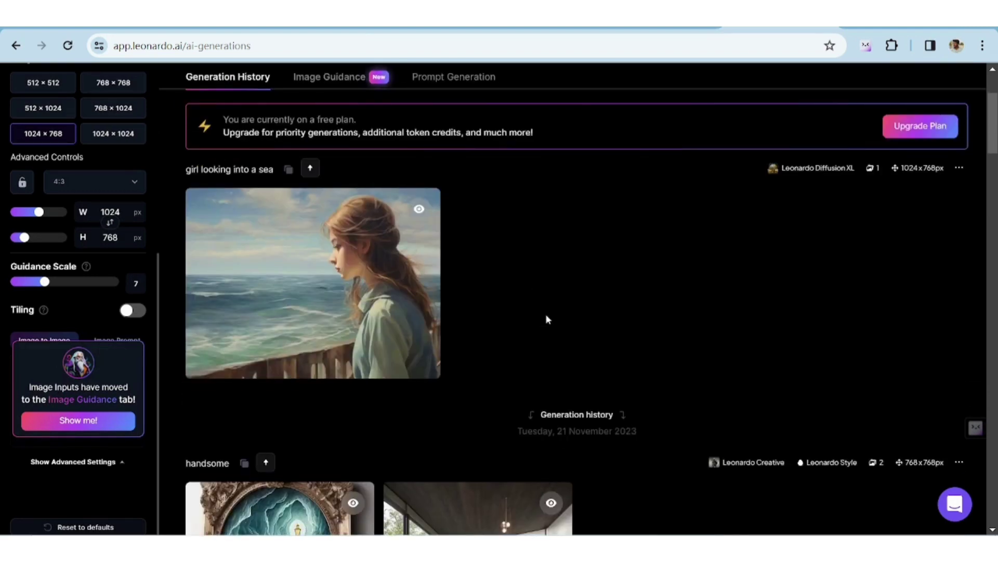
scroll(546, 317, up, 1)
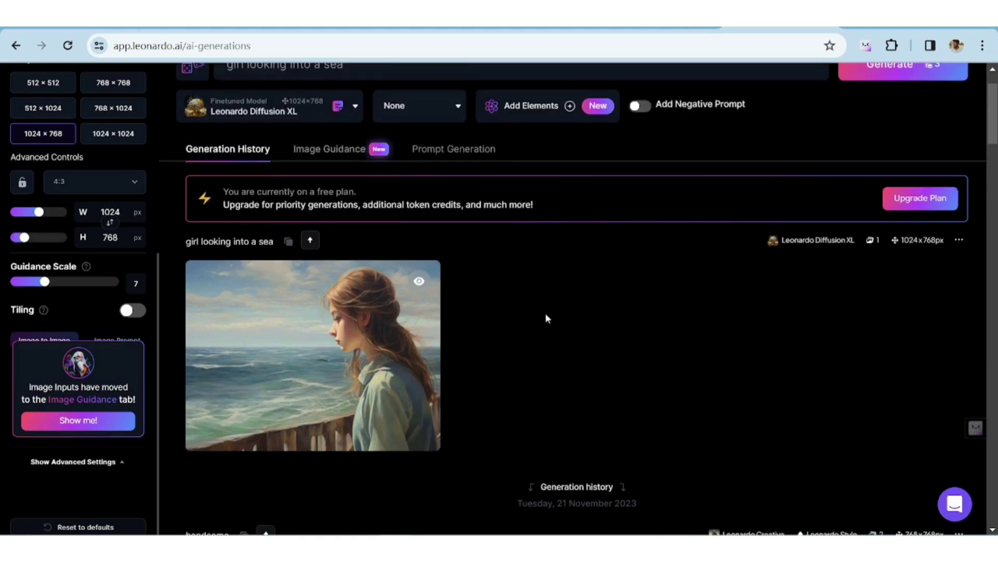